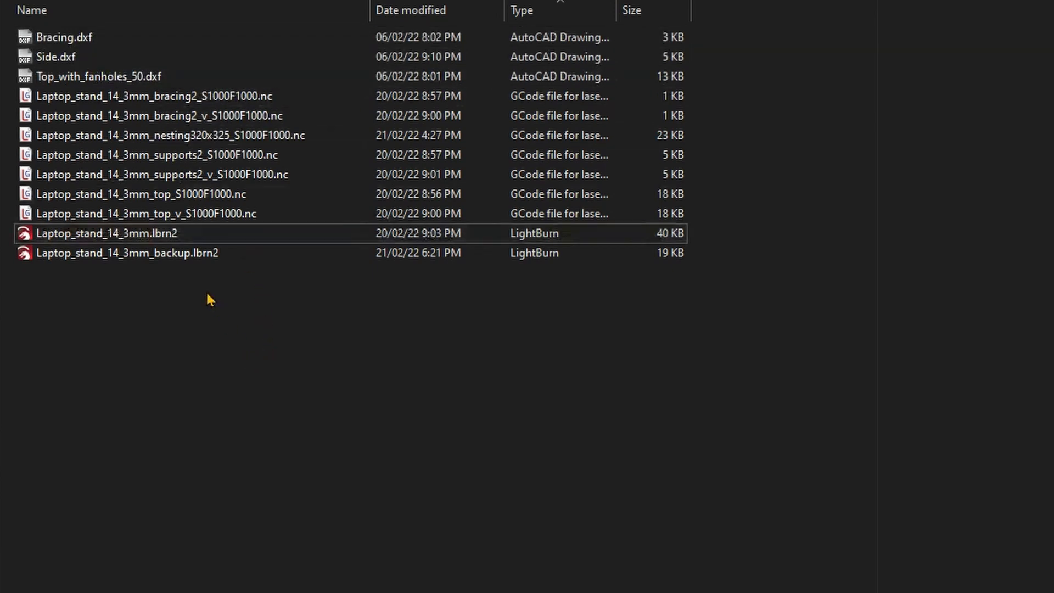
Step: Point out the Laptop_stand_14_3mm.lbrn2 project and the nesting320x325 G-code file in Laptop_14_3mm
click(151, 233)
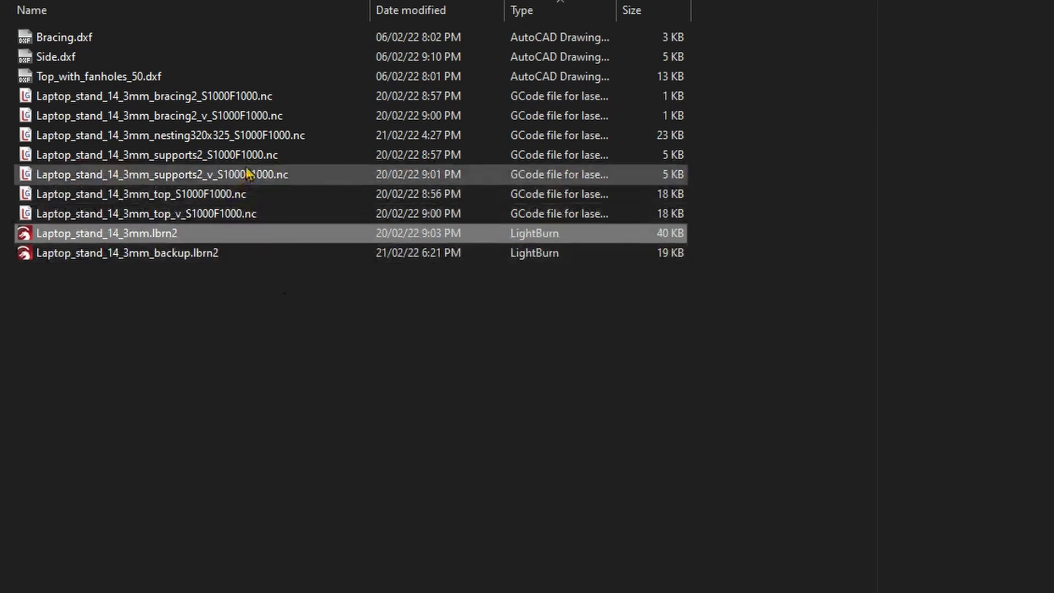
click(255, 140)
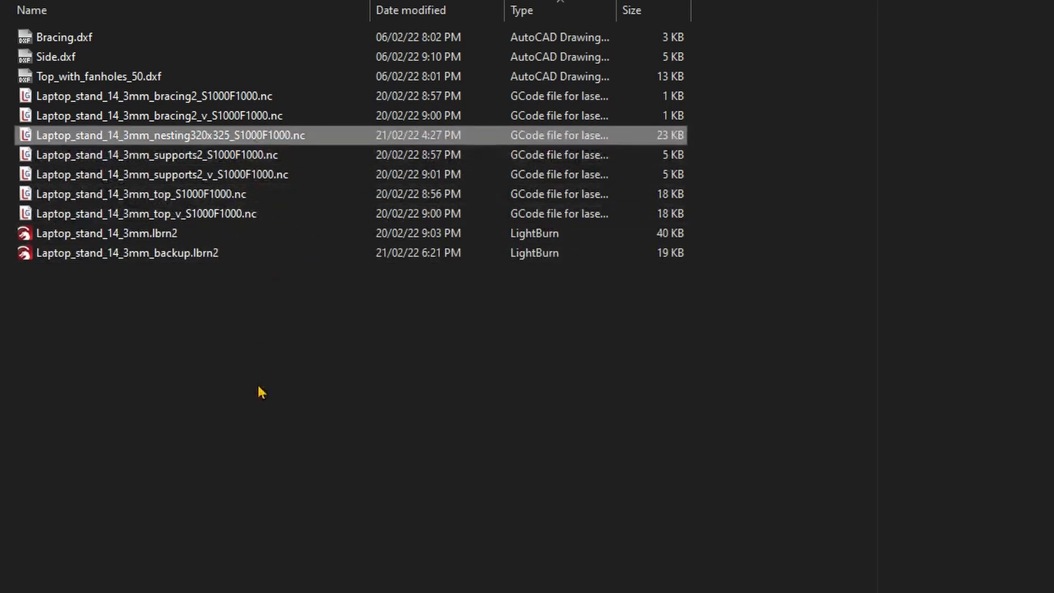
click(288, 336)
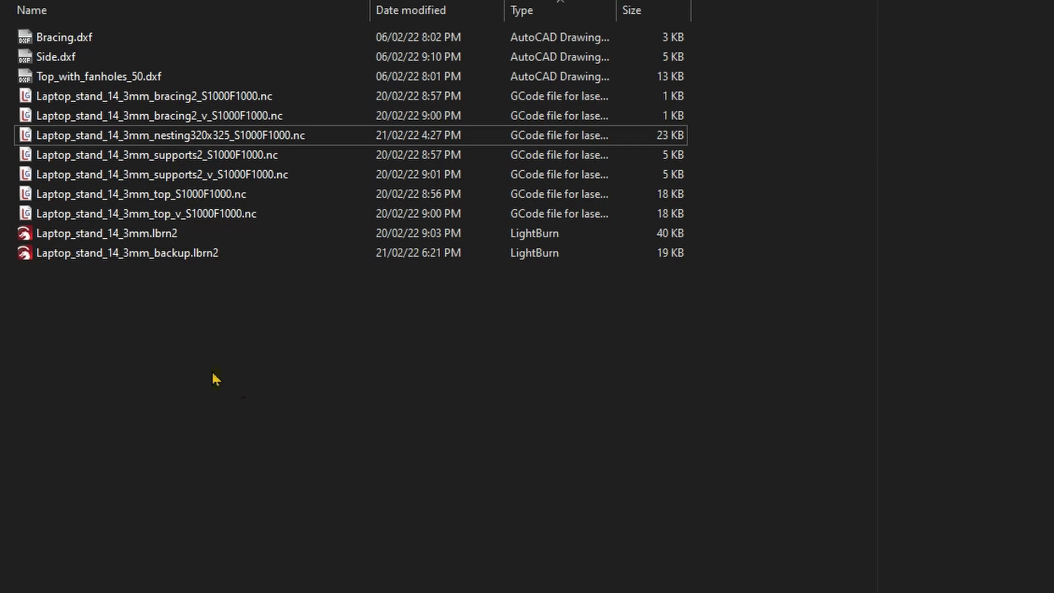
Step: Open Laptop_stand_14_3mm.lbrn2 in LightBurn and close its Project Notes
double_click(162, 235)
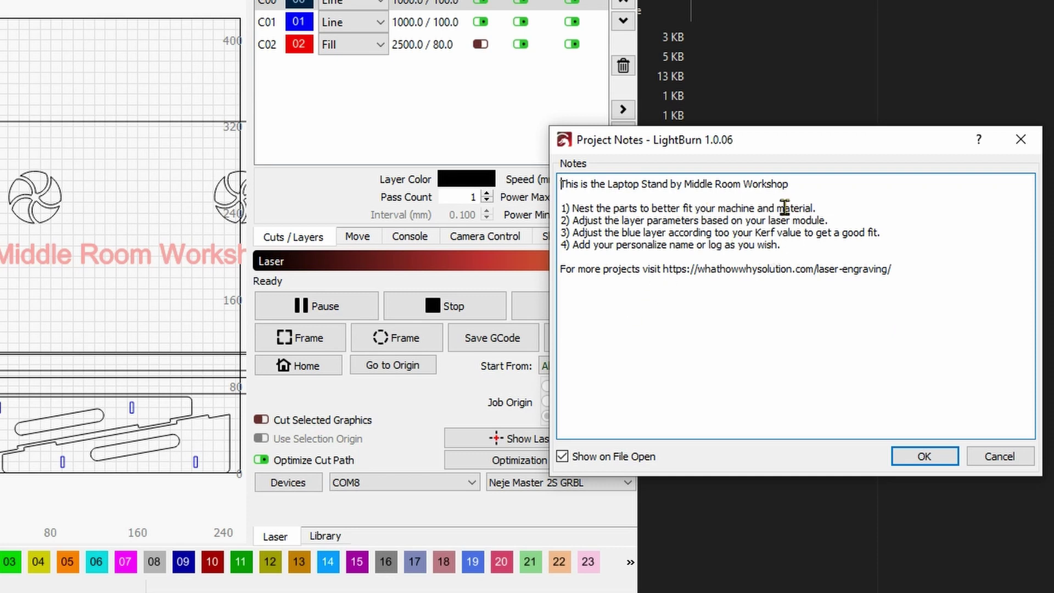
click(915, 456)
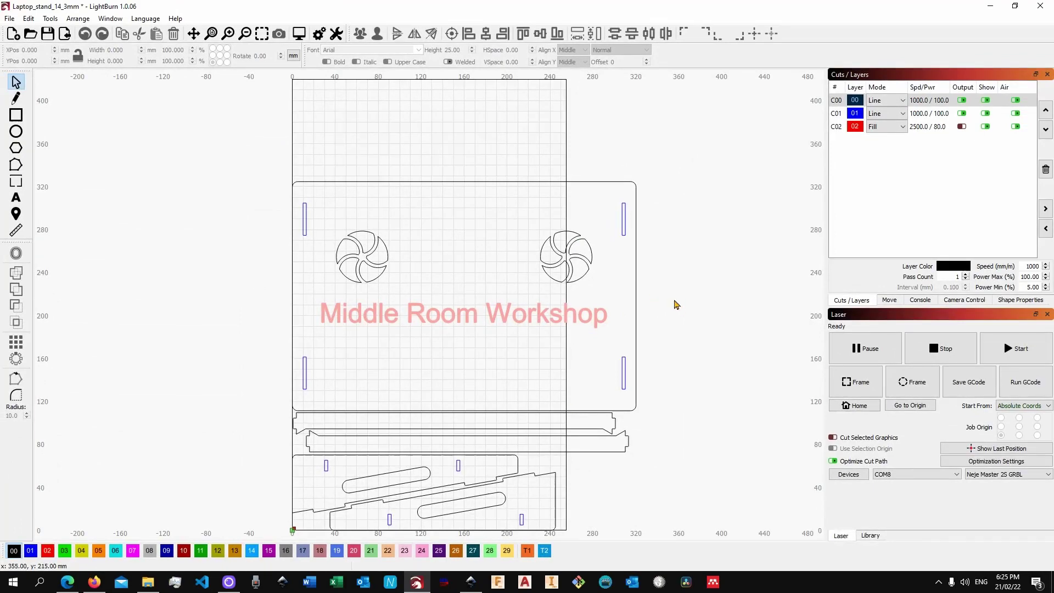
Step: With all 26 stand parts selected, switch the device to Aufero Laser 2, recentre, and deselect
scroll(715, 298, down, 2)
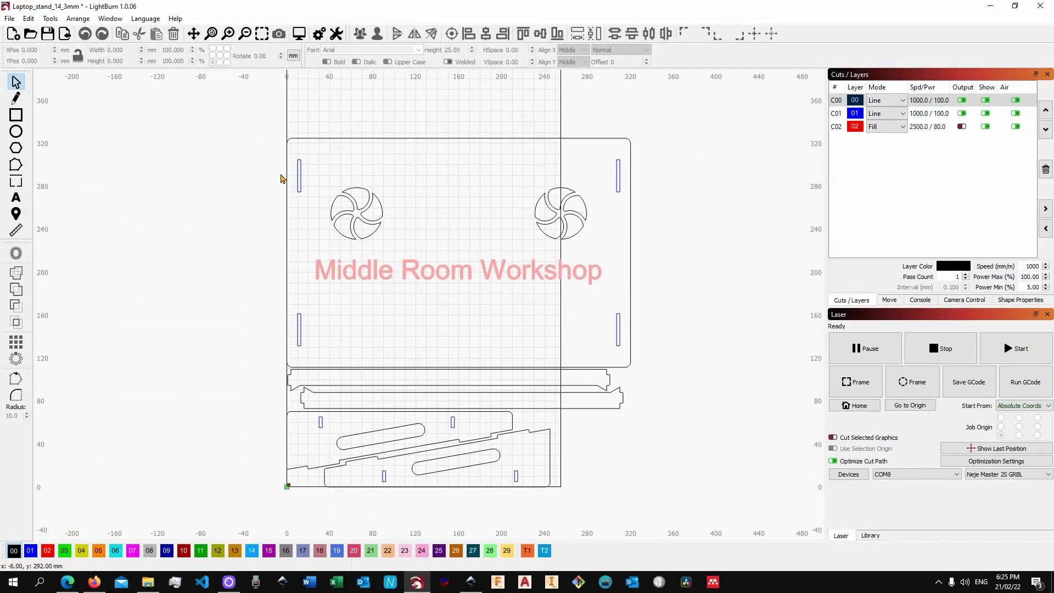
drag(245, 126, 760, 504)
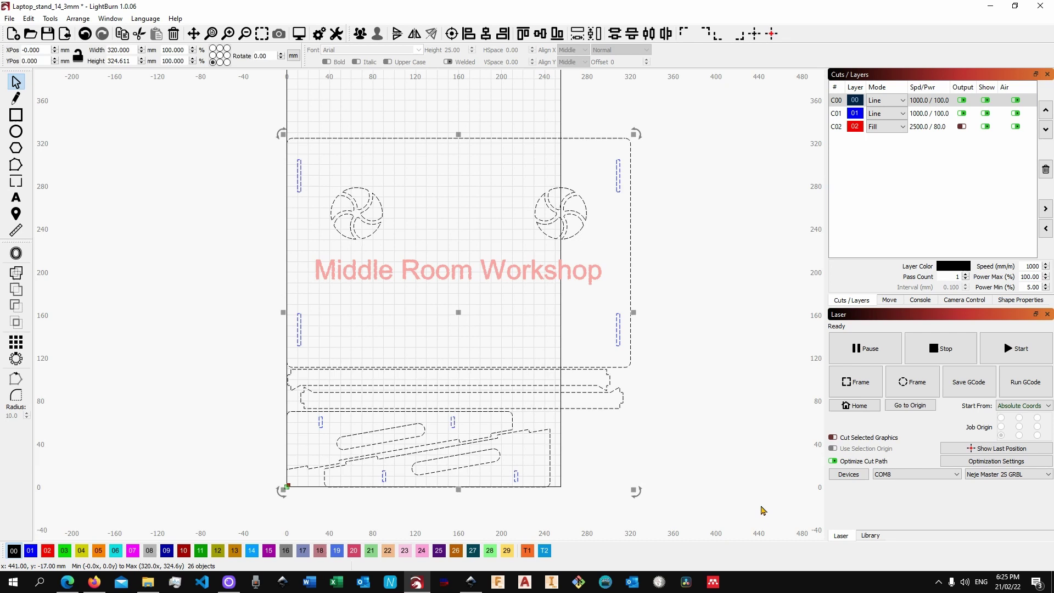
scroll(694, 348, down, 2)
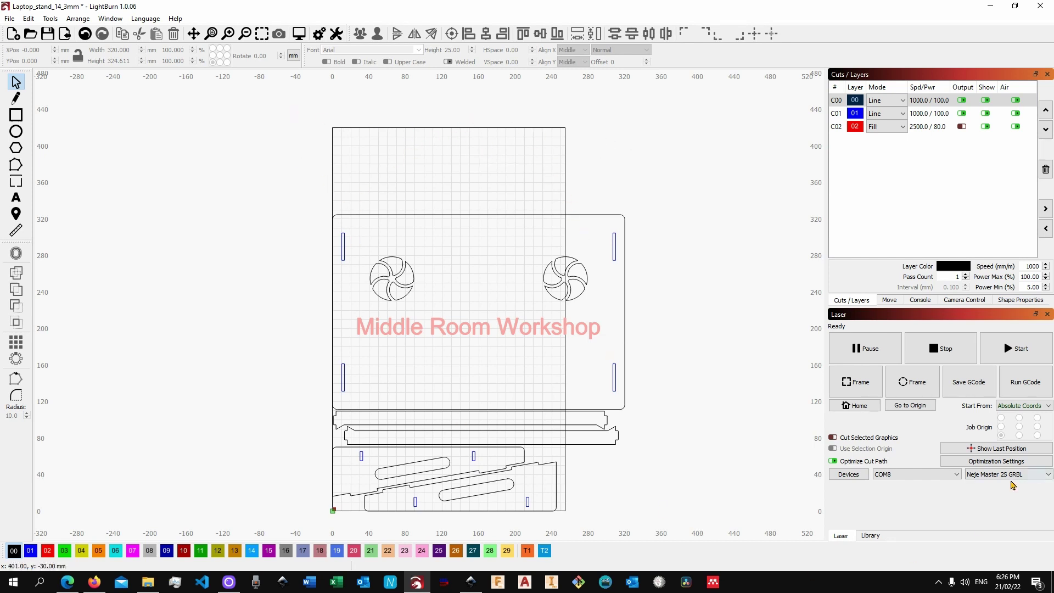
click(1010, 474)
click(1004, 481)
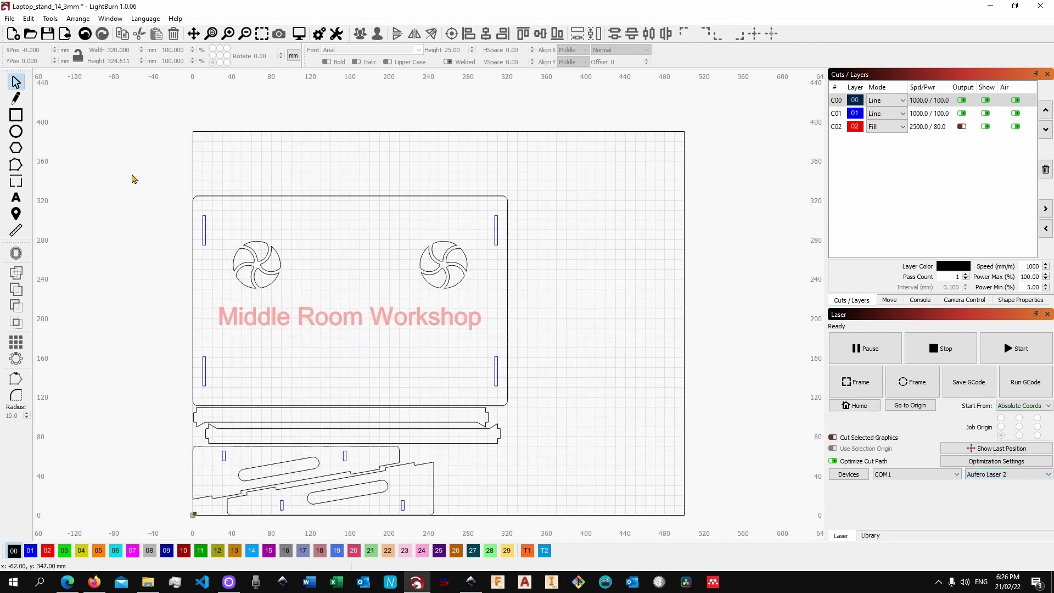
drag(132, 178, 574, 526)
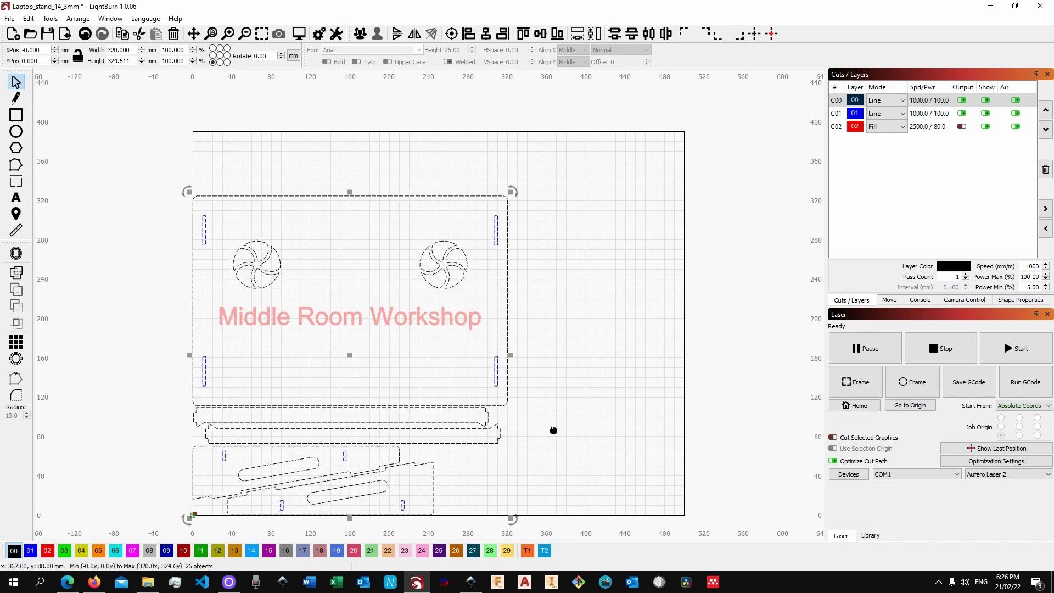
drag(553, 429, 597, 397)
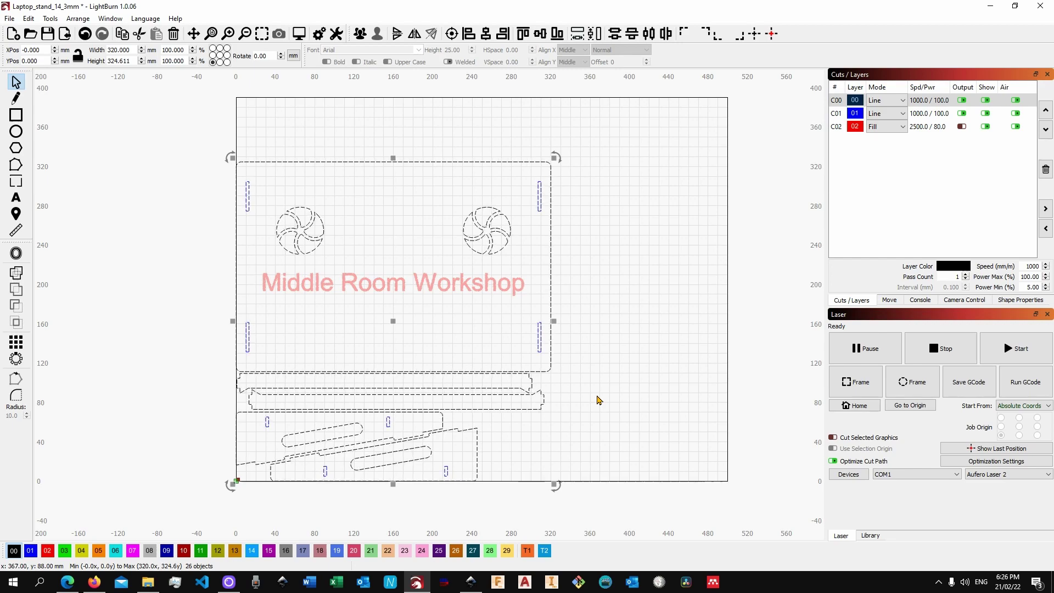
click(706, 412)
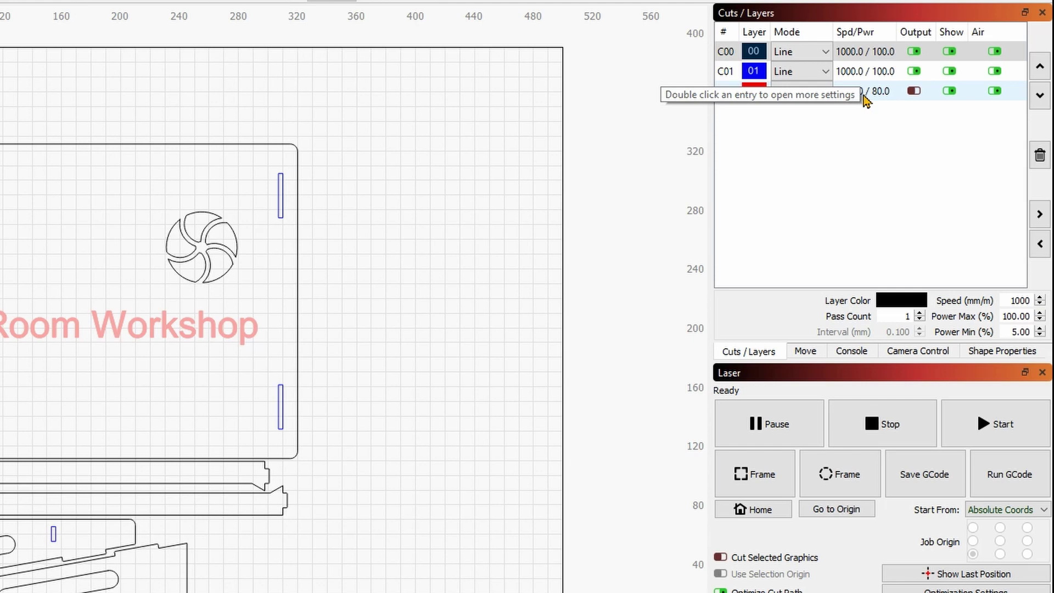
Step: Select the blue C01 cut layer in the Cuts/Layers panel
scroll(357, 362, up, 2)
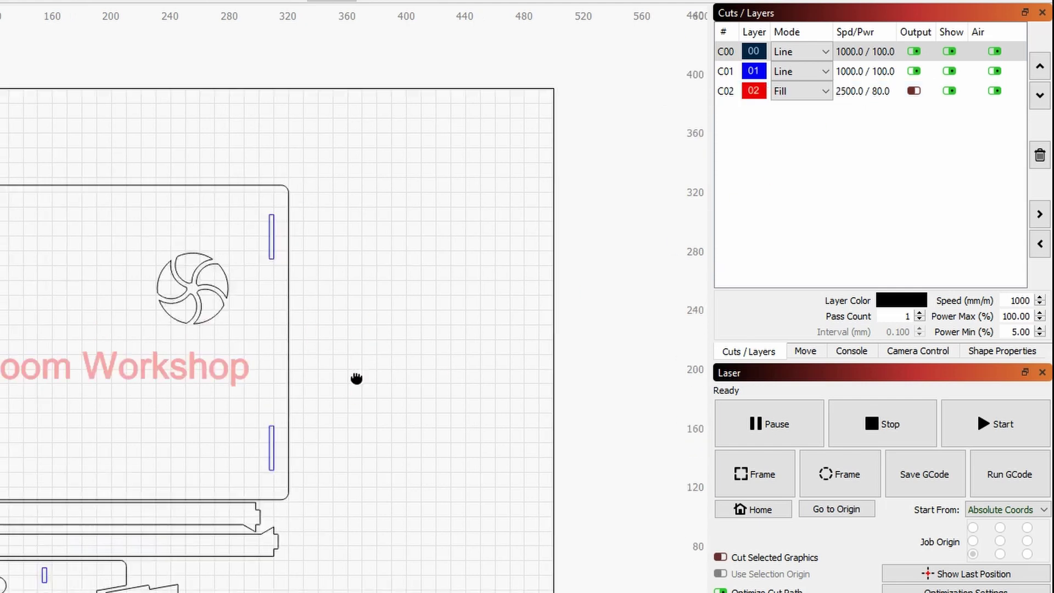
scroll(392, 318, down, 3)
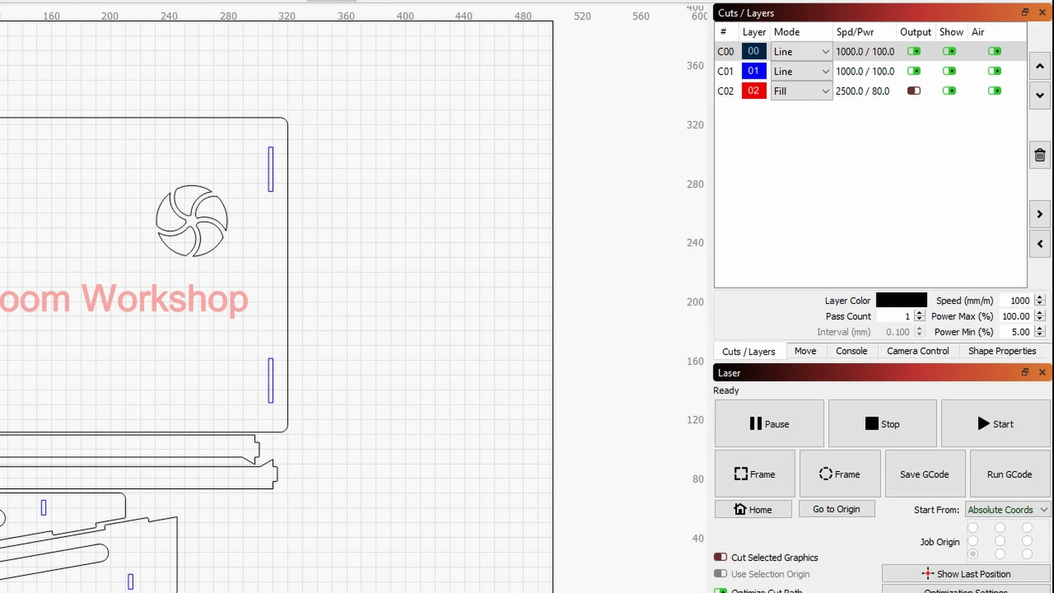
click(867, 71)
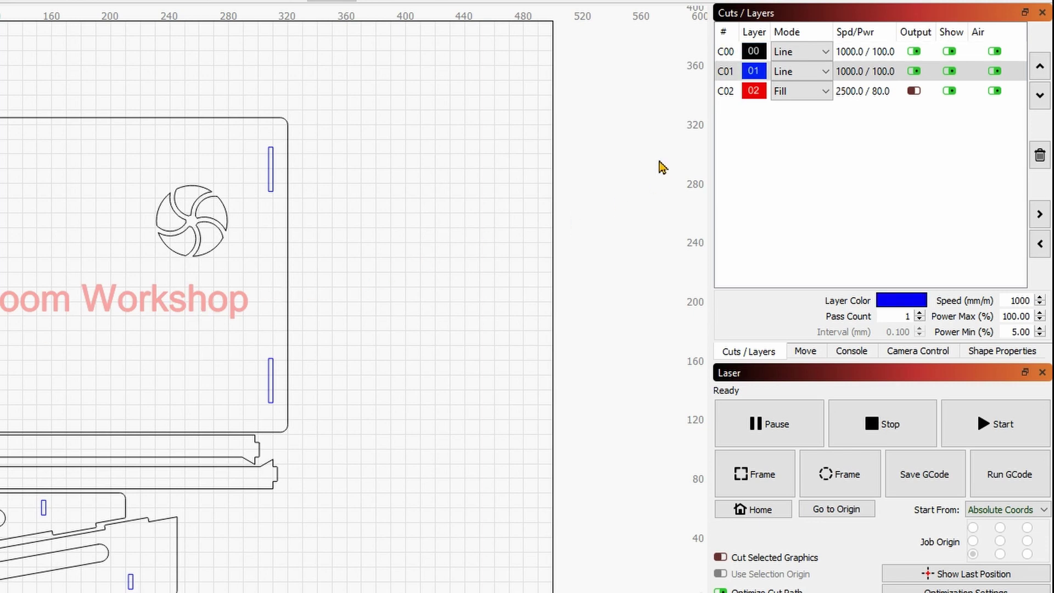
double_click(860, 79)
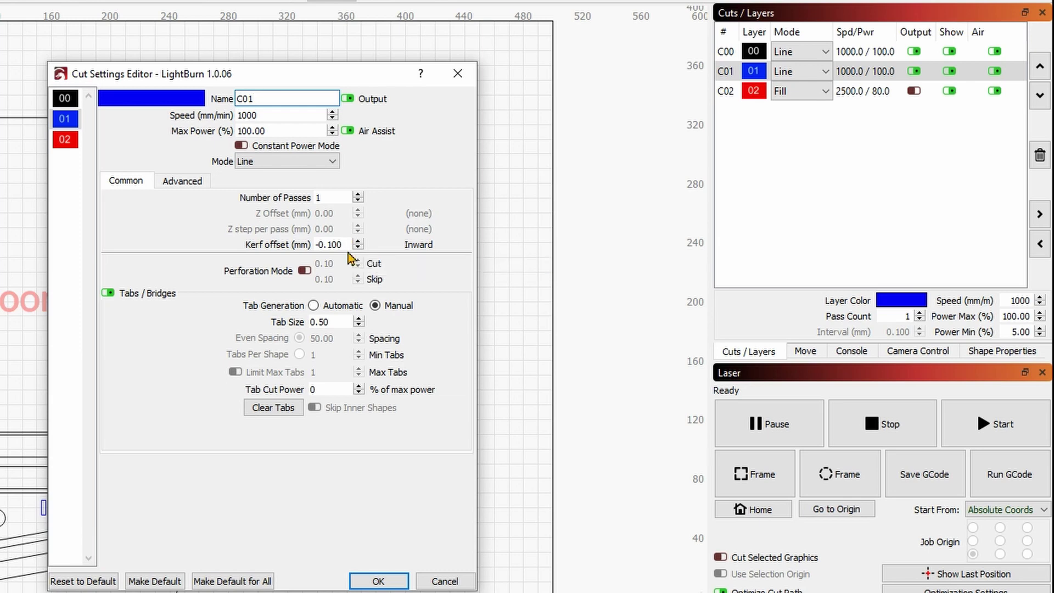
click(457, 76)
scroll(264, 173, up, 3)
scroll(264, 173, up, 2)
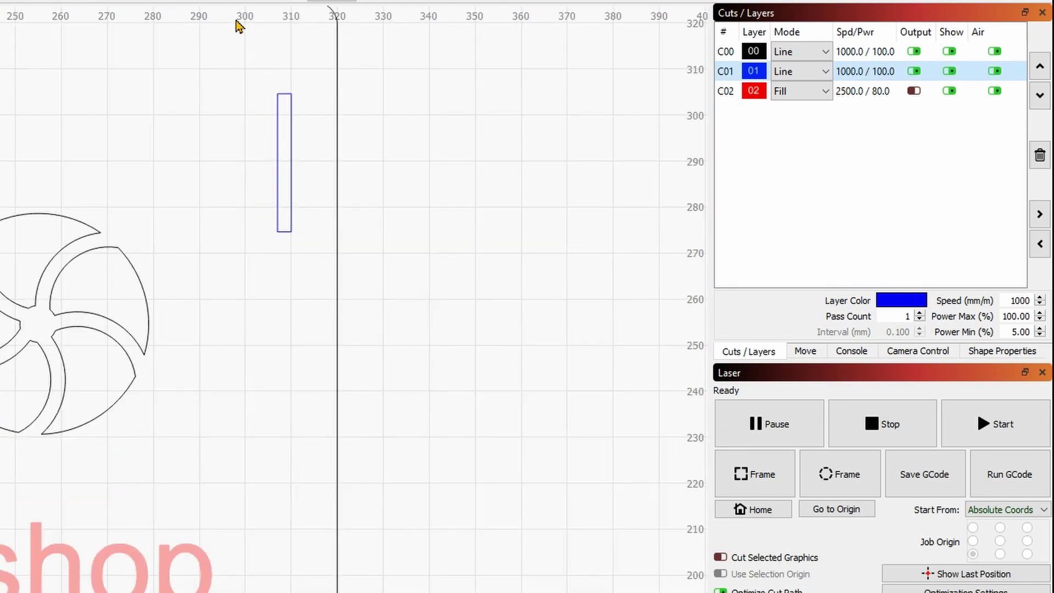
scroll(313, 127, down, 4)
scroll(313, 127, down, 1)
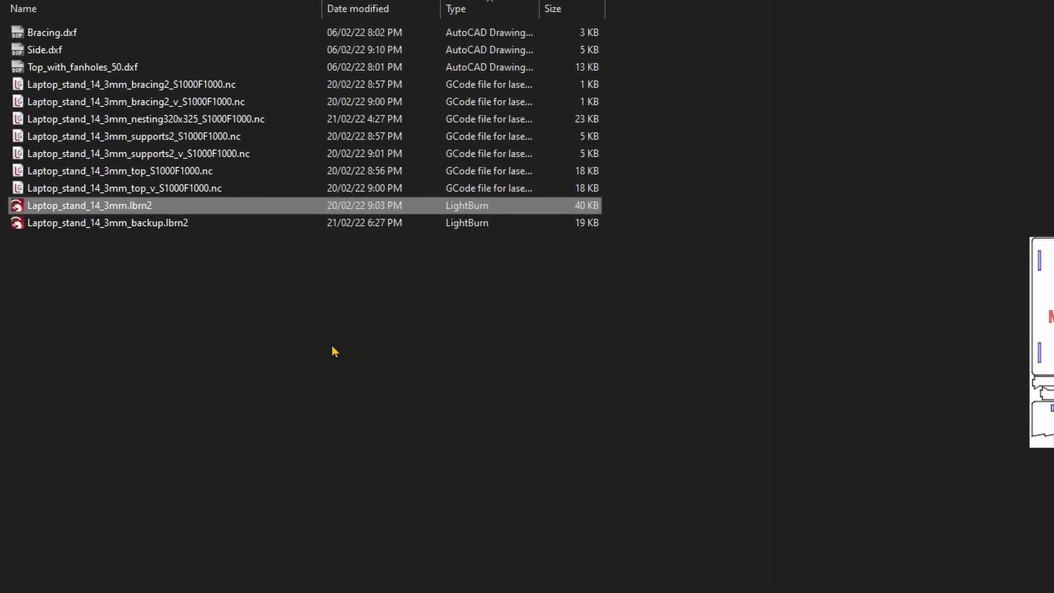
Step: Open Laptop_stand_14_3mm_nesting320x325_S1000F1000.nc in LaserGRBL from File Explorer
double_click(230, 126)
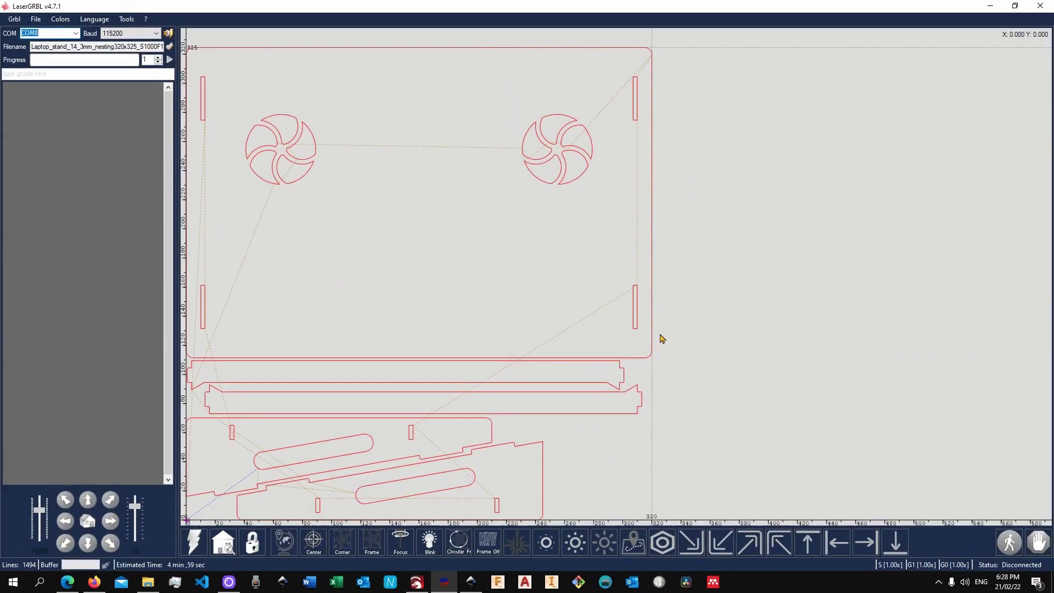
Step: Load Laptop_stand_14_3mm_top_v_S1000F1000.nc in place of the nesting job
click(34, 19)
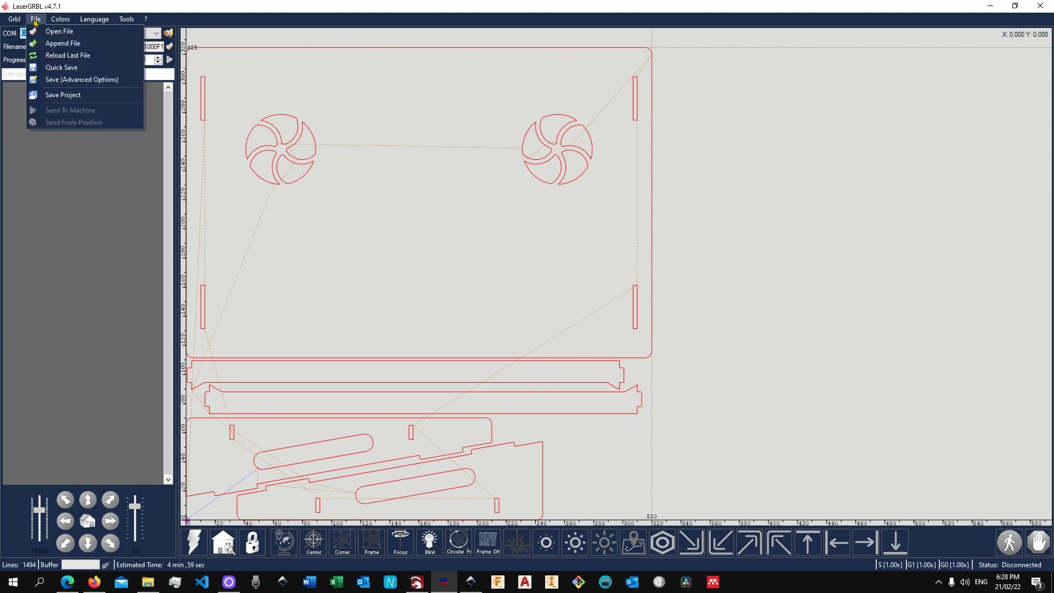
click(49, 29)
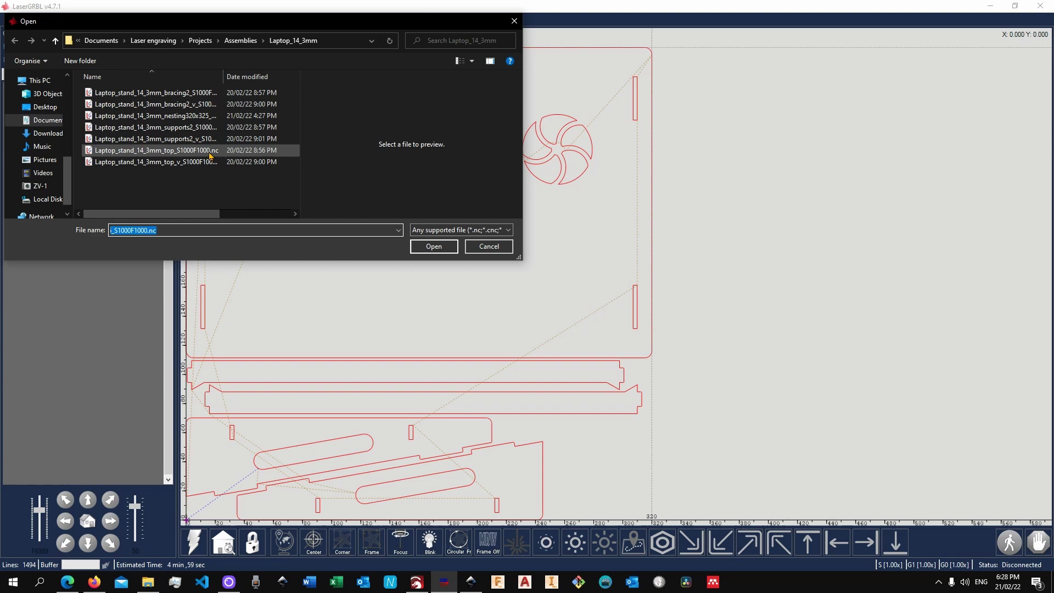
click(200, 164)
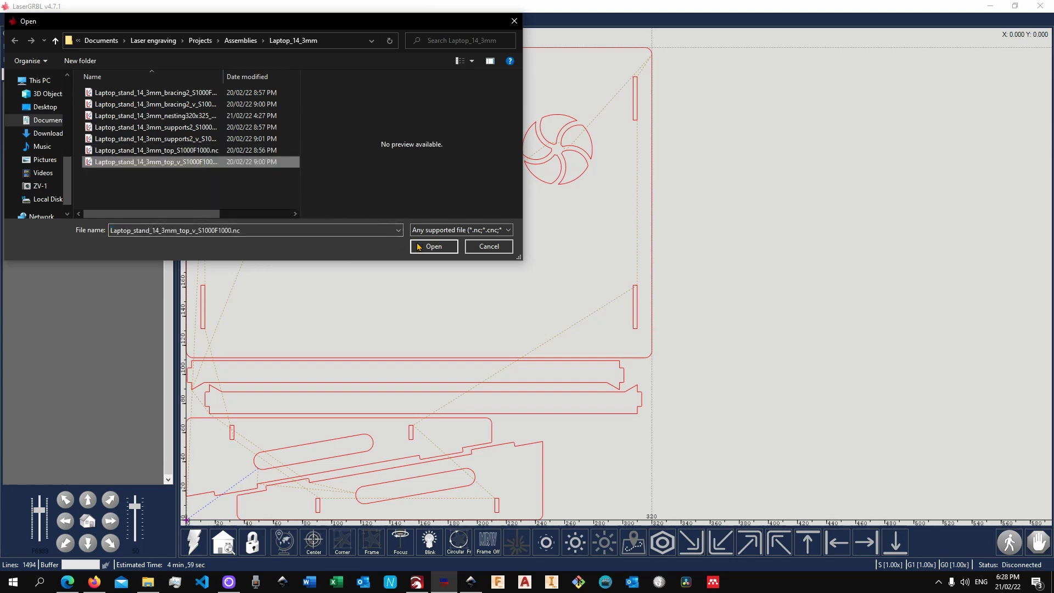
click(433, 245)
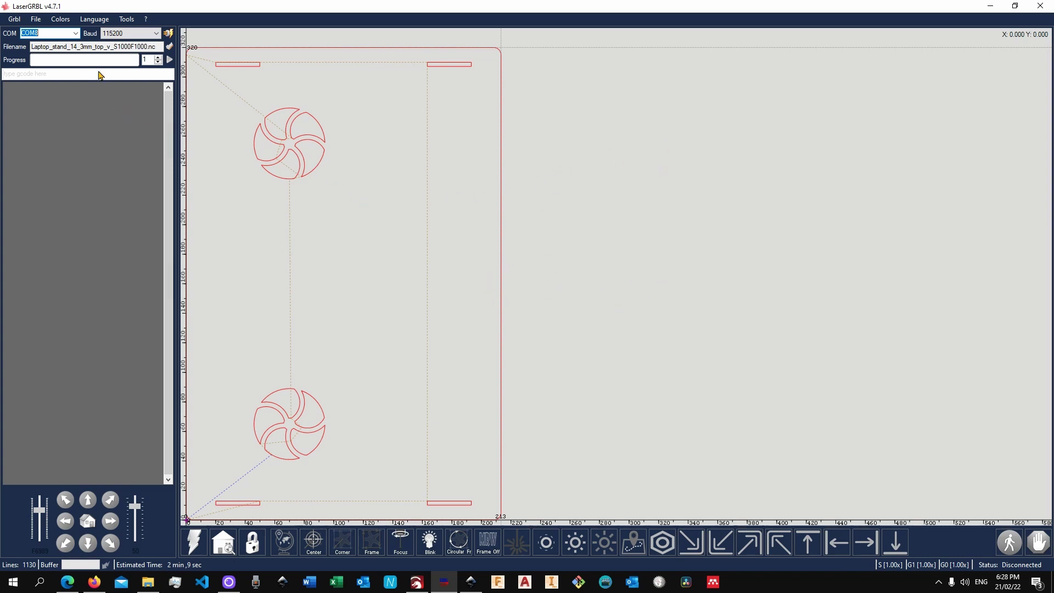
click(35, 19)
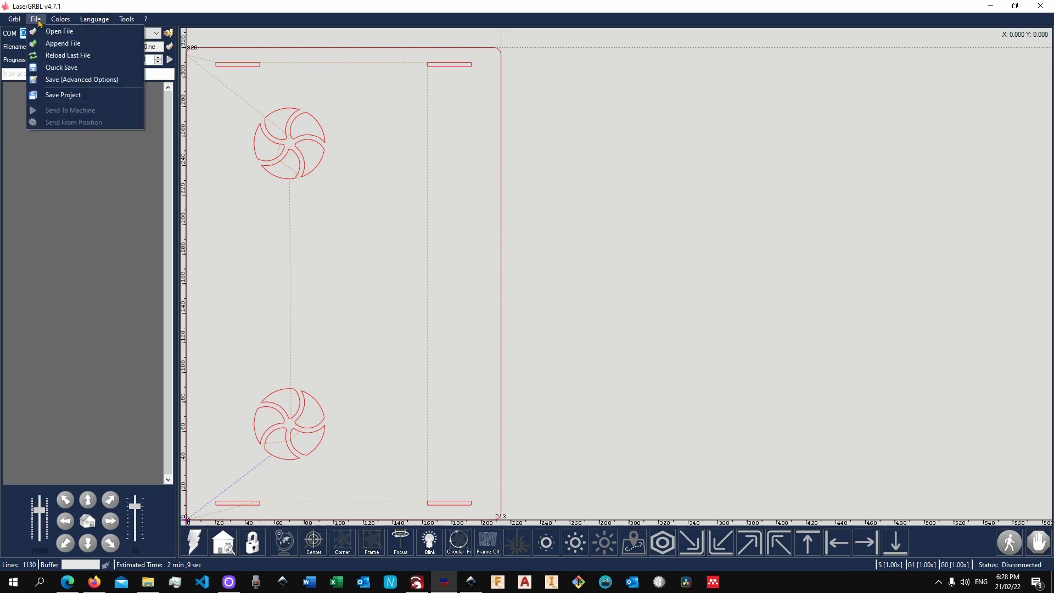
Step: Append Laptop_stand_14_3mm_supports2_S1000F1000.nc to the loaded top panel job
click(77, 45)
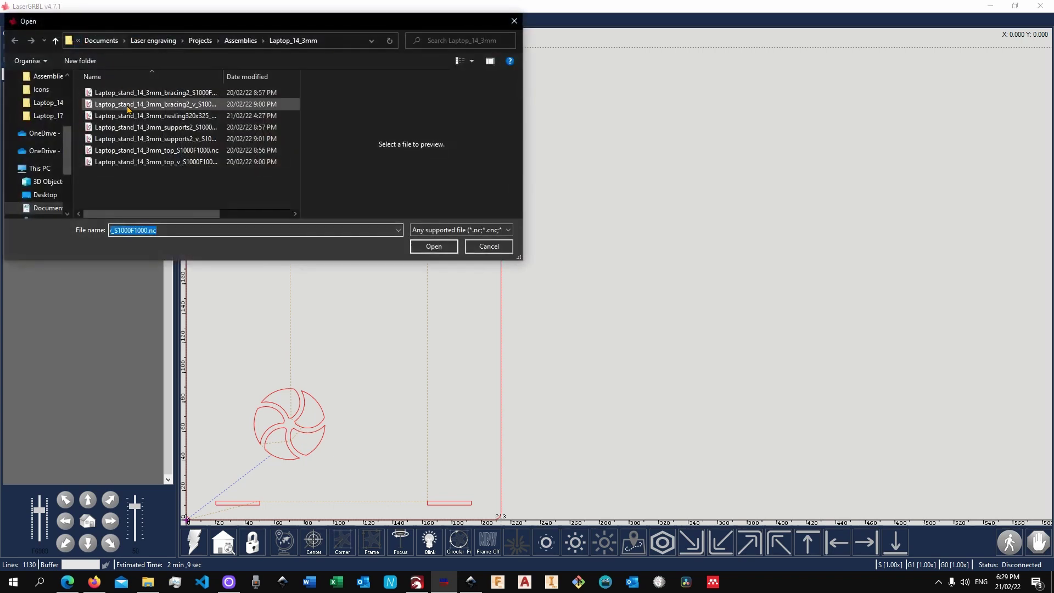
click(185, 129)
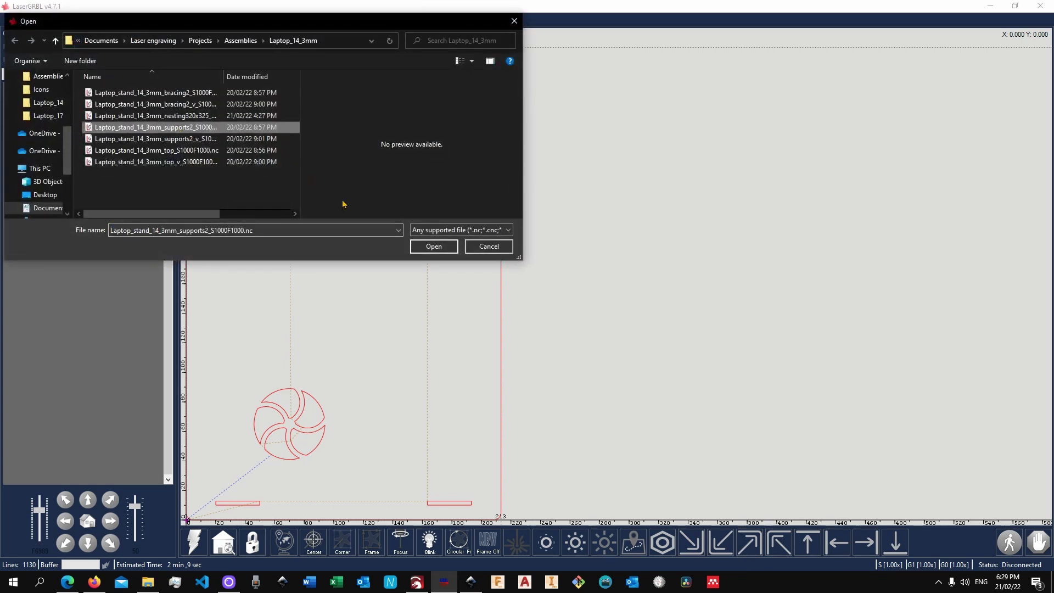
click(427, 246)
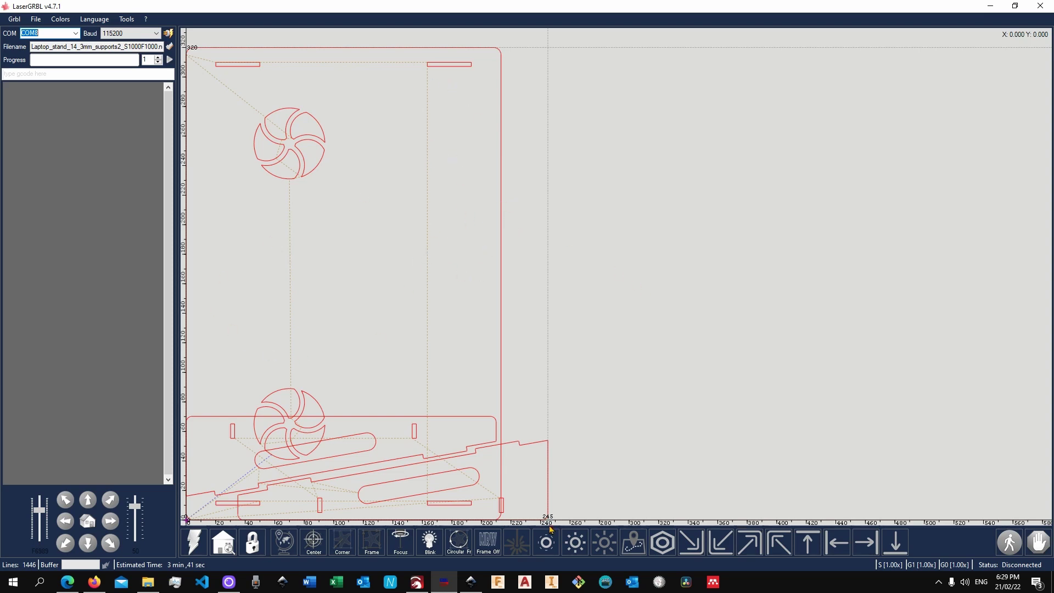
Step: Close LightBurn, saving the project, then connect LaserGRBL to the laser controller
click(416, 582)
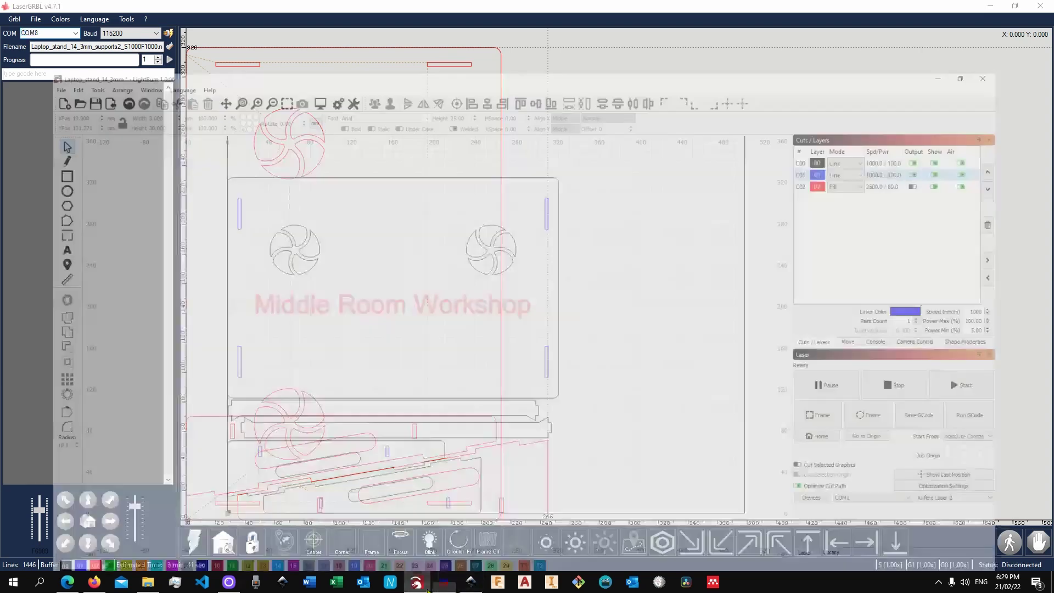
click(1040, 5)
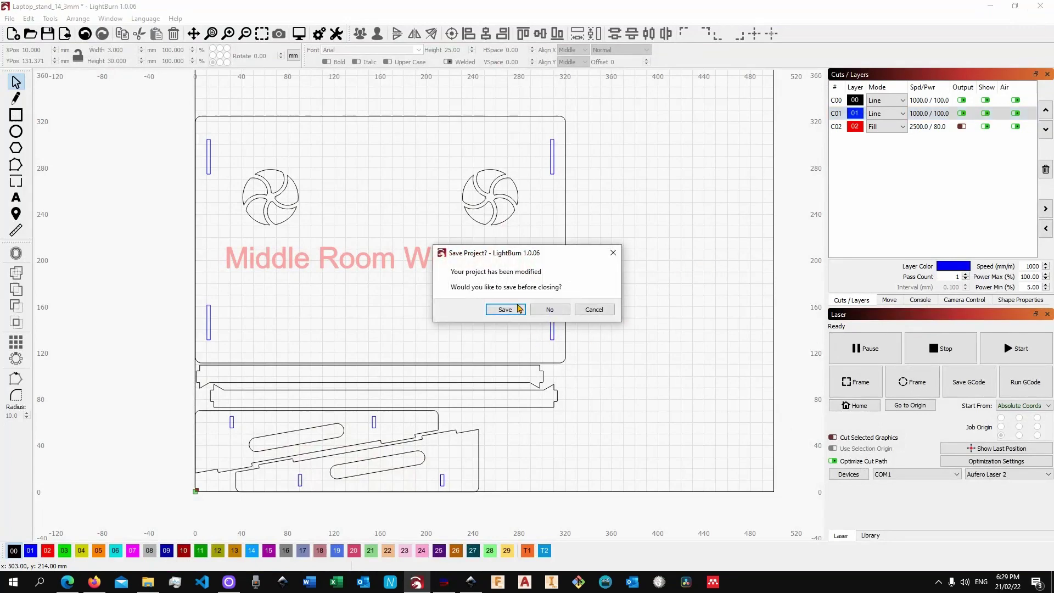
click(510, 309)
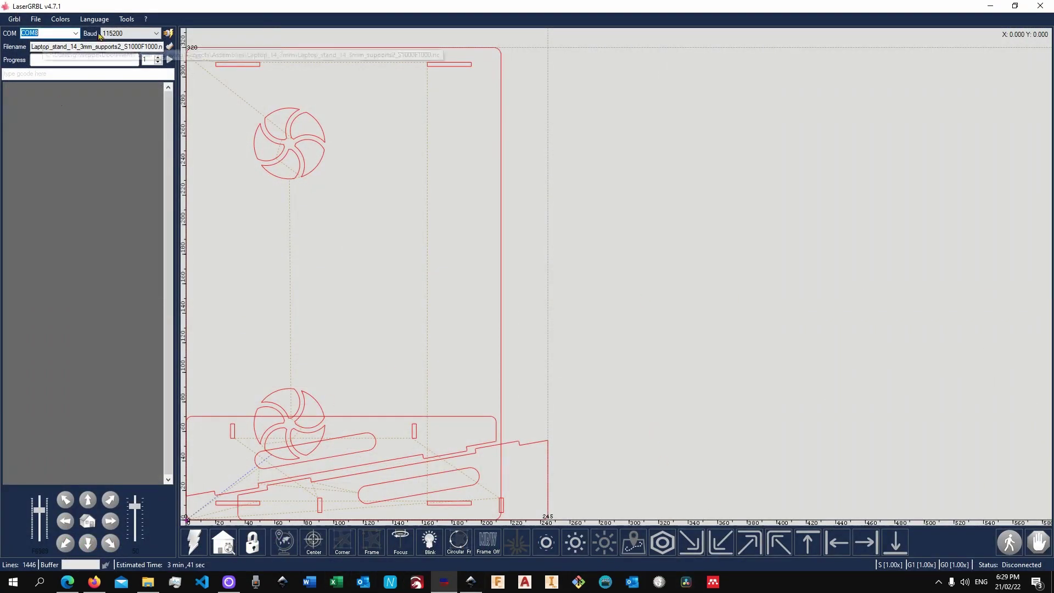
click(167, 33)
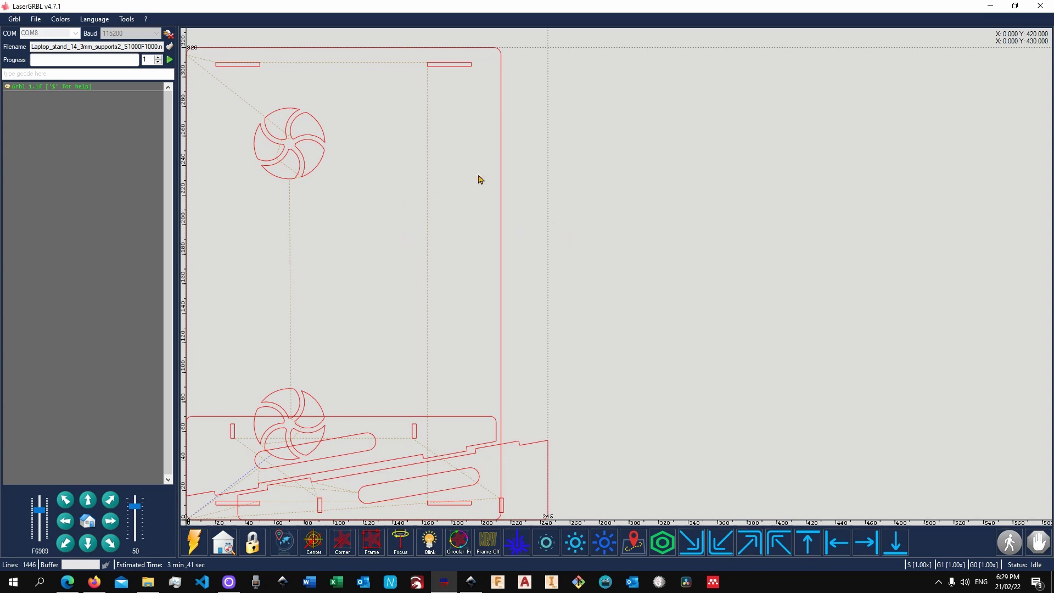
Step: Set the power override to 0.90x and the linear speed override to 0.15x
click(939, 570)
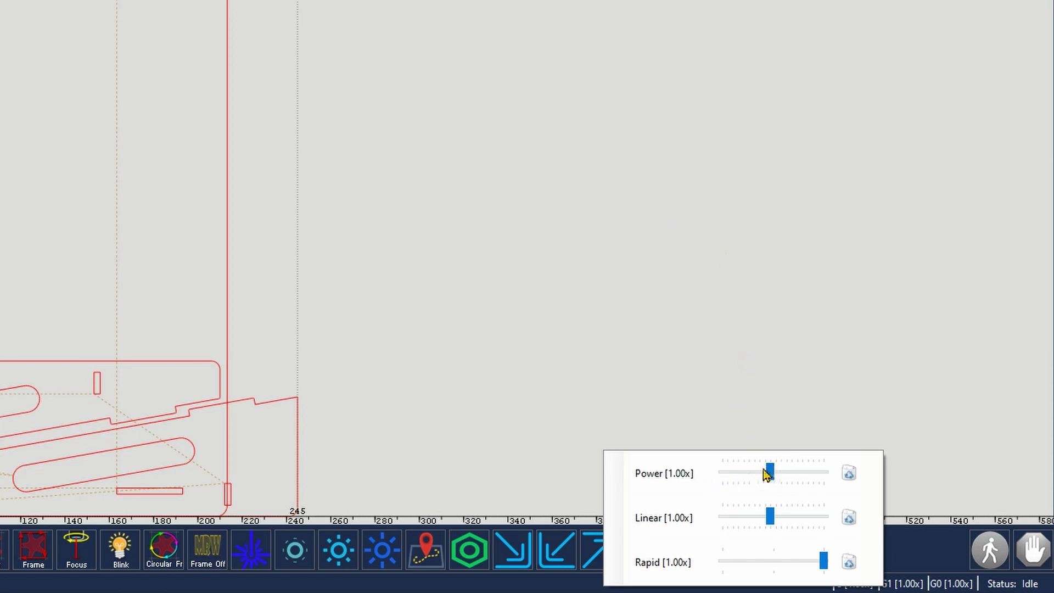
drag(769, 474, 767, 476)
drag(765, 473, 765, 474)
drag(742, 519, 723, 515)
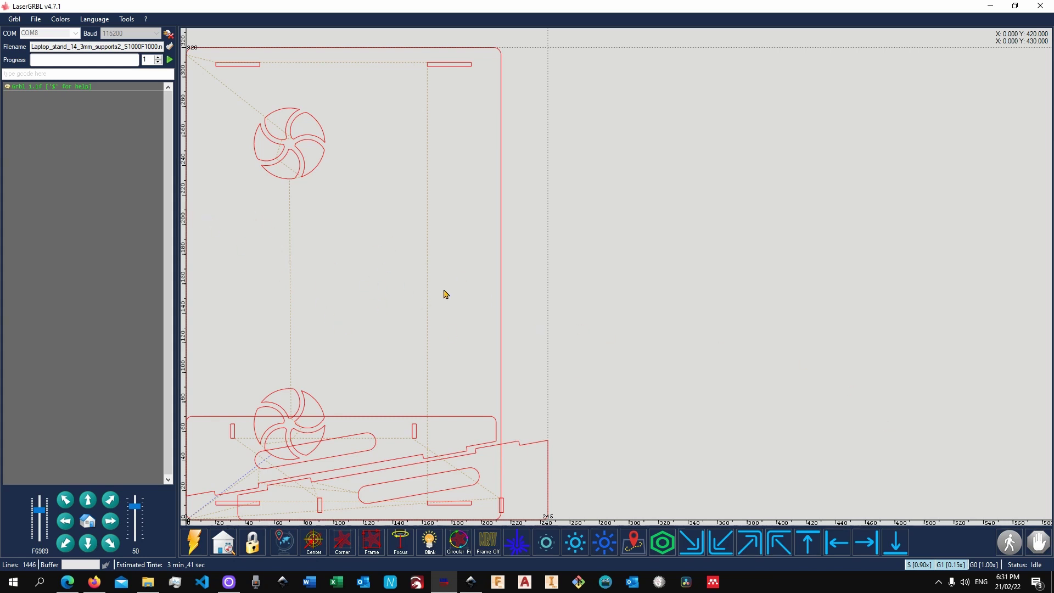
Step: Reopen Laptop_stand_14_3mm.lbrn2, inspect the Workshop text, then close LightBurn without saving
click(990, 6)
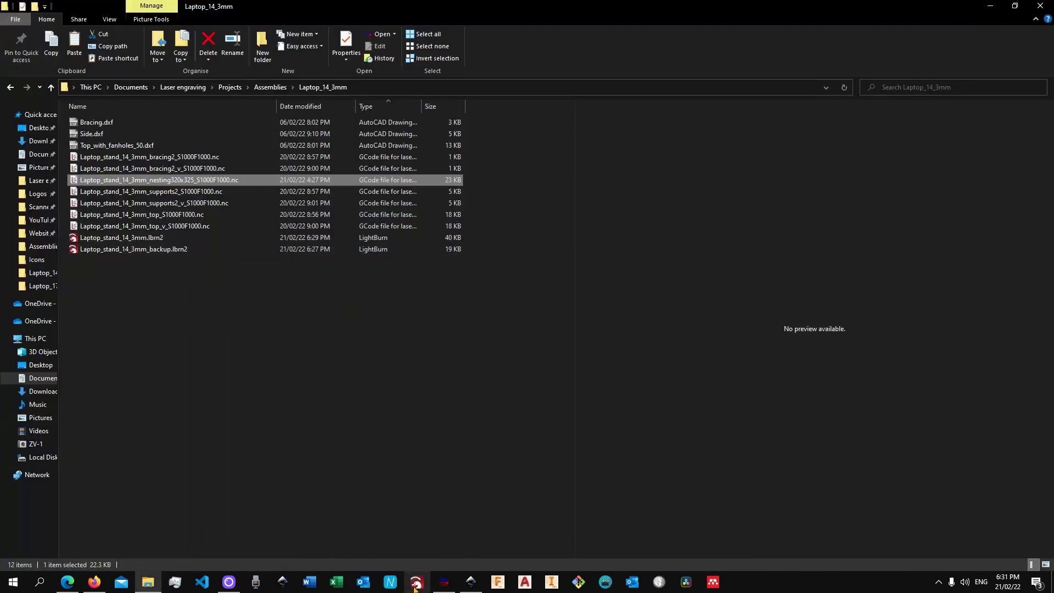
double_click(165, 237)
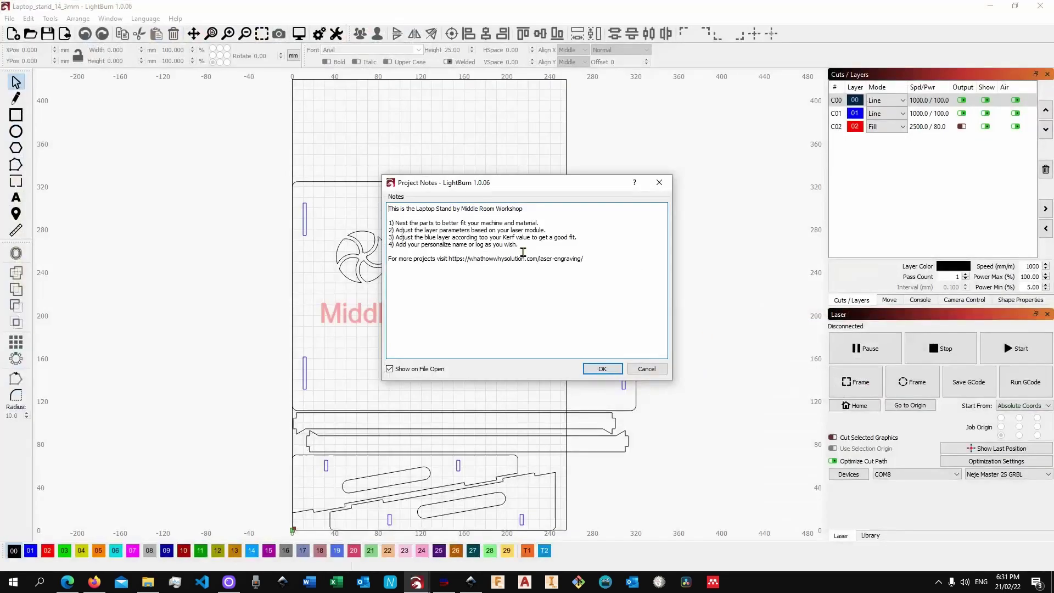
click(610, 367)
click(528, 320)
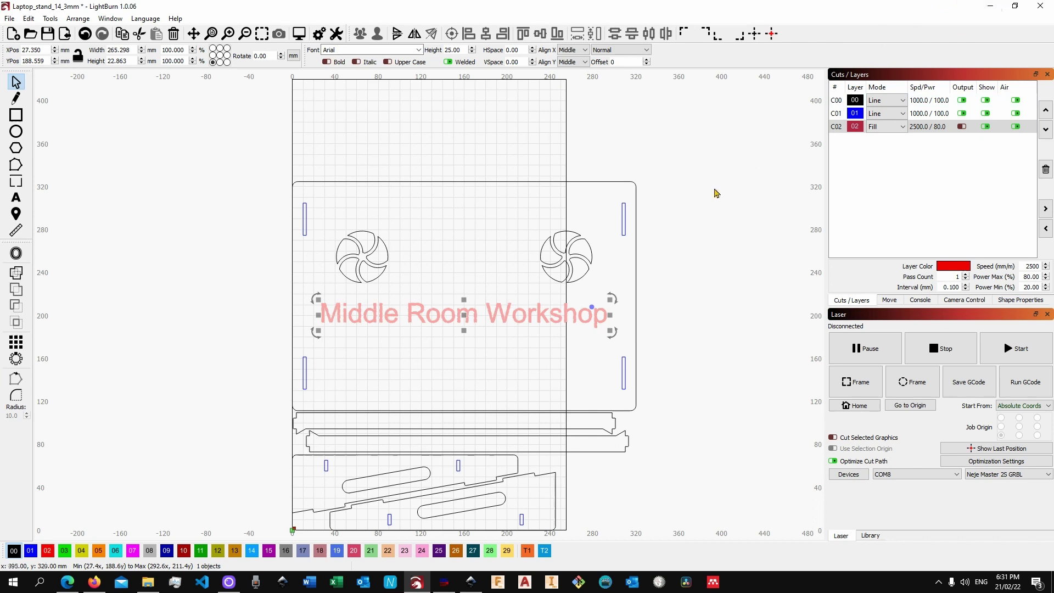
click(1039, 5)
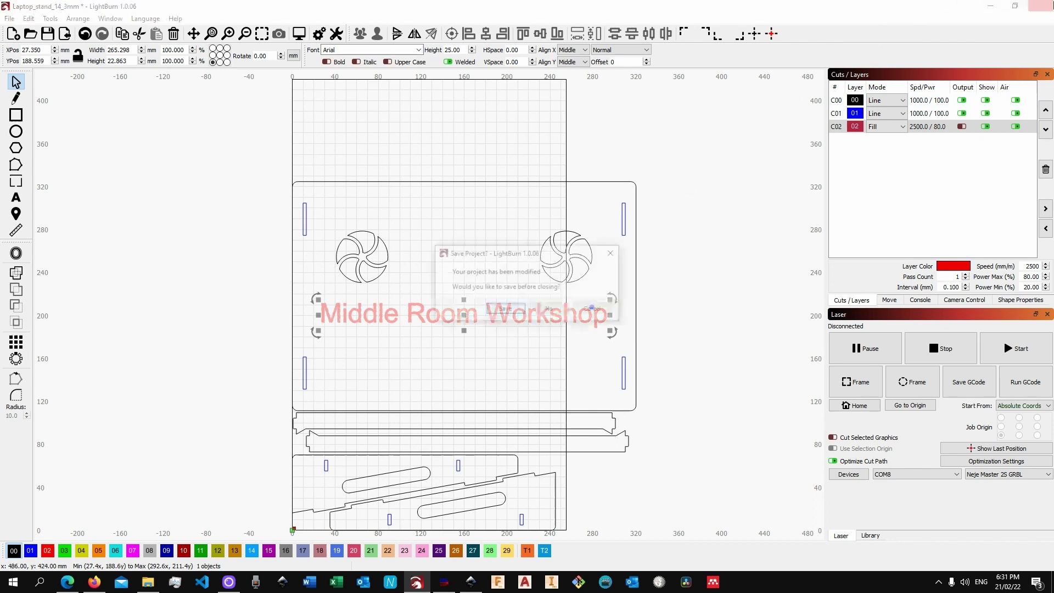
click(549, 309)
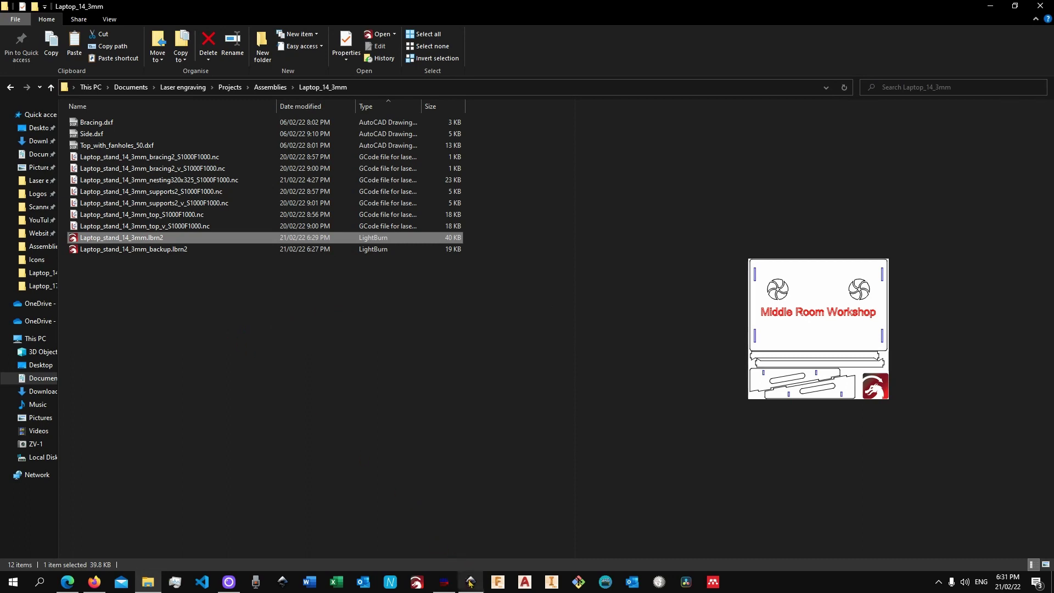
Step: Drag Top_with_fanholes_50.dxf from File Explorer into the Inkscape canvas to start the DXF import
mouse_move(471, 582)
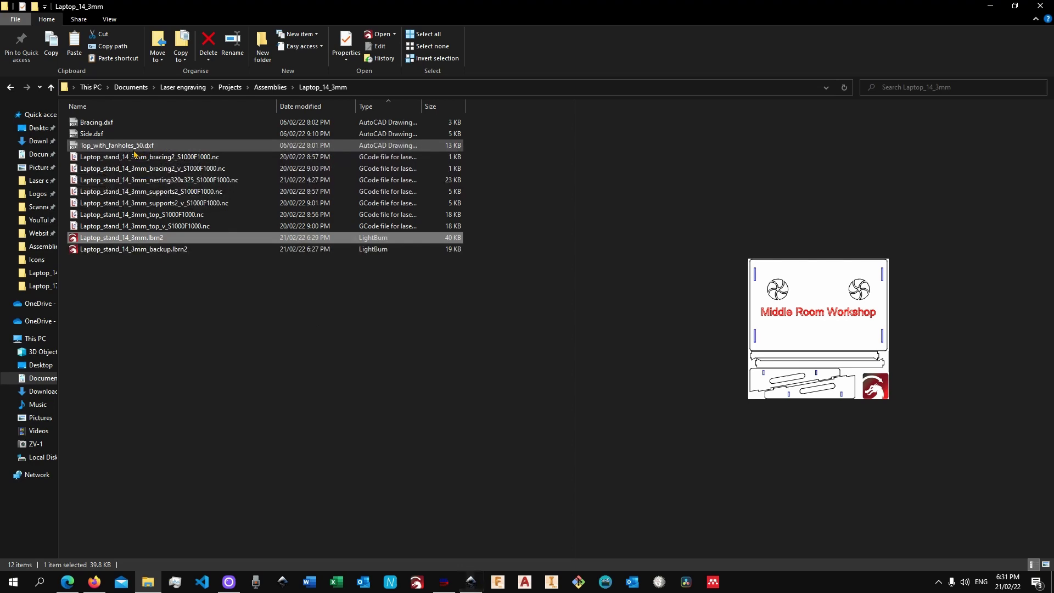
drag(159, 145, 448, 289)
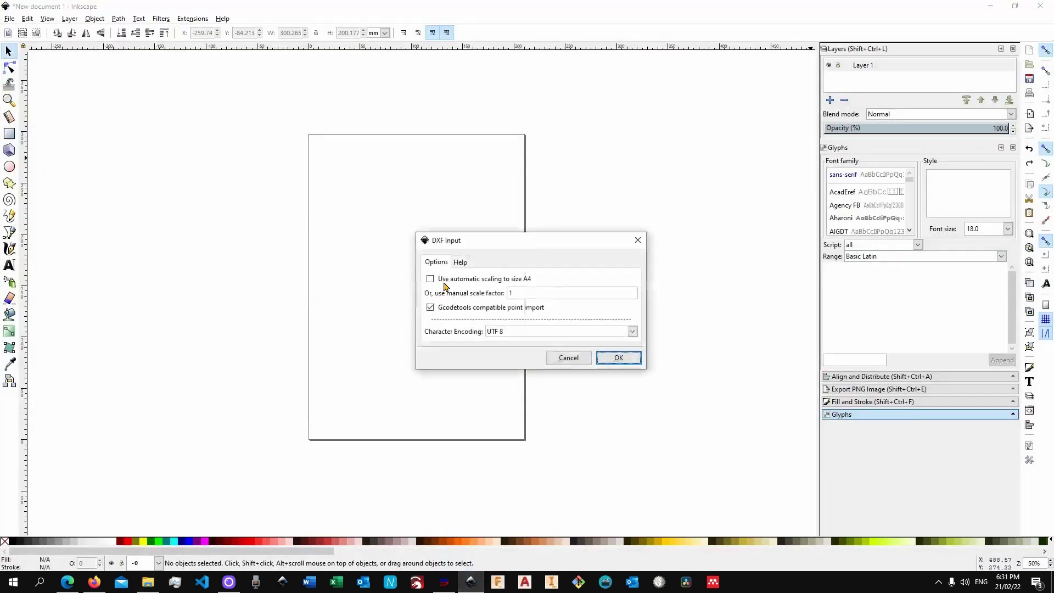
Step: Import the DXF at manual scale factor 1 and move the panel onto the page
click(618, 358)
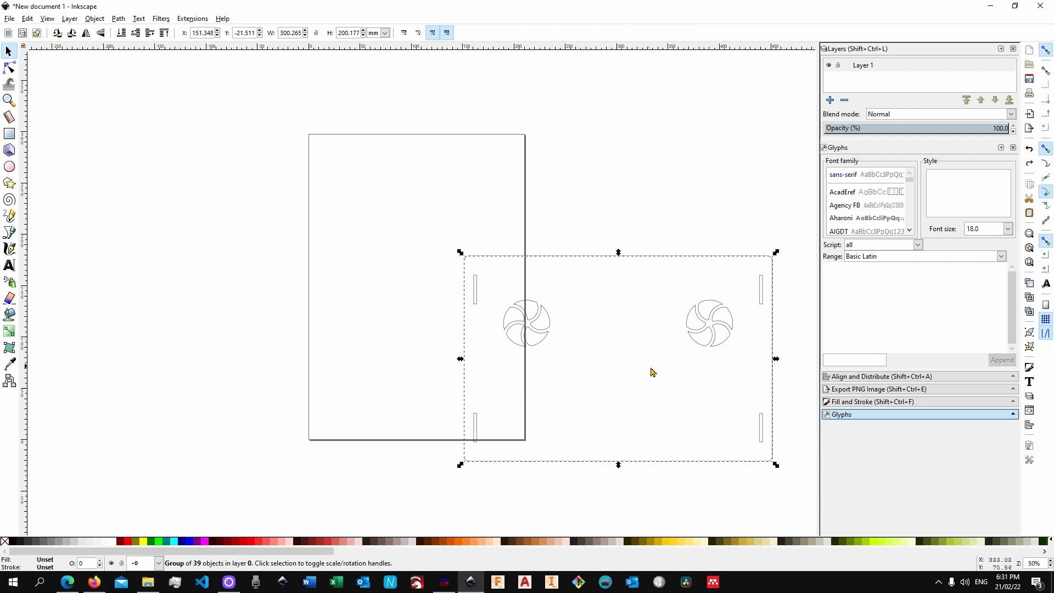
drag(701, 335, 513, 284)
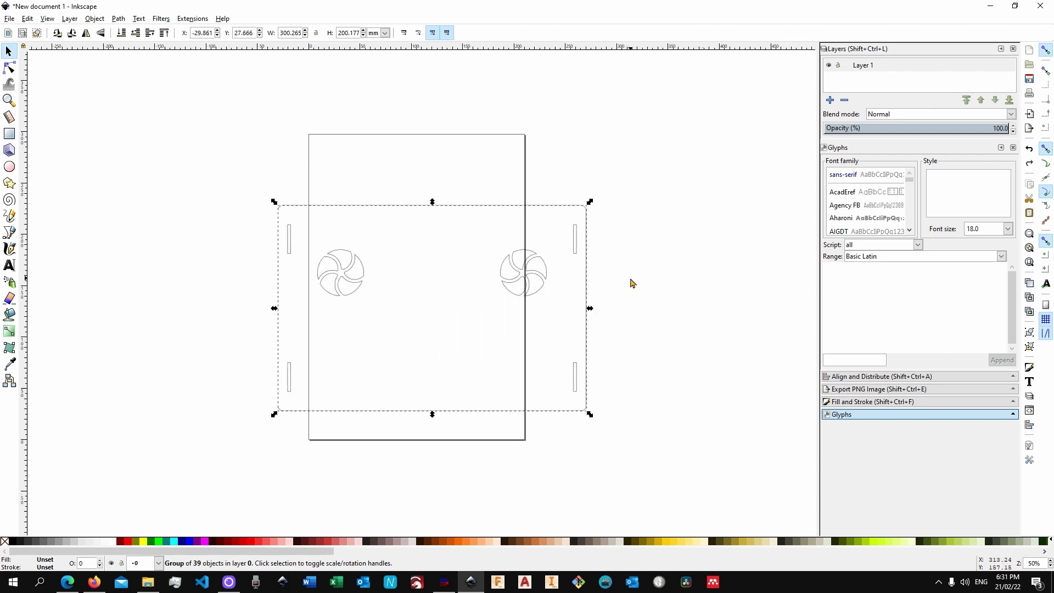
click(661, 269)
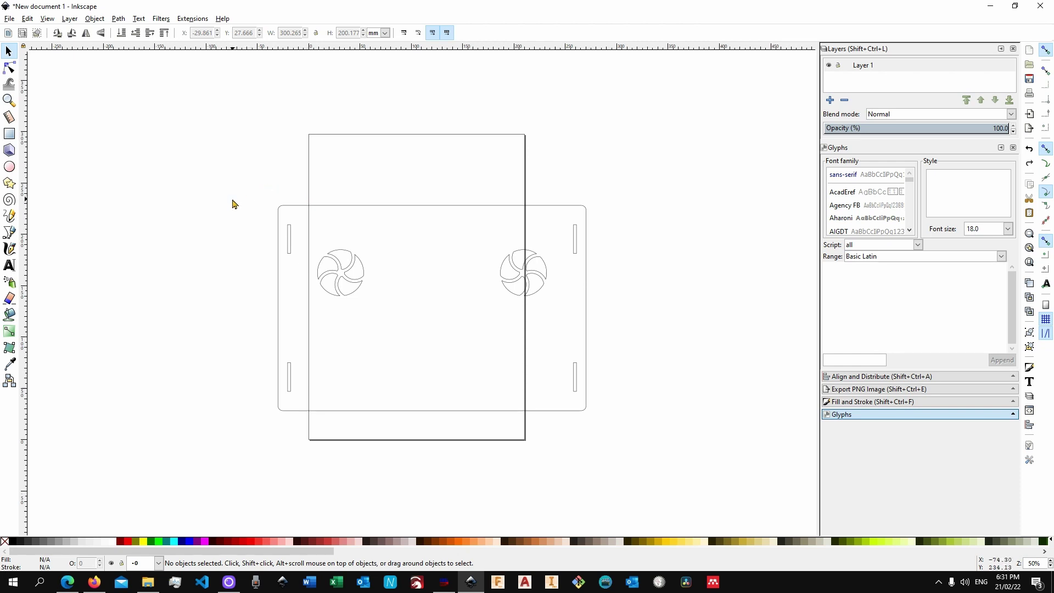
Step: Select the panel to confirm its 300.265 × 200.177 mm size, then select the left slot
drag(246, 179, 665, 444)
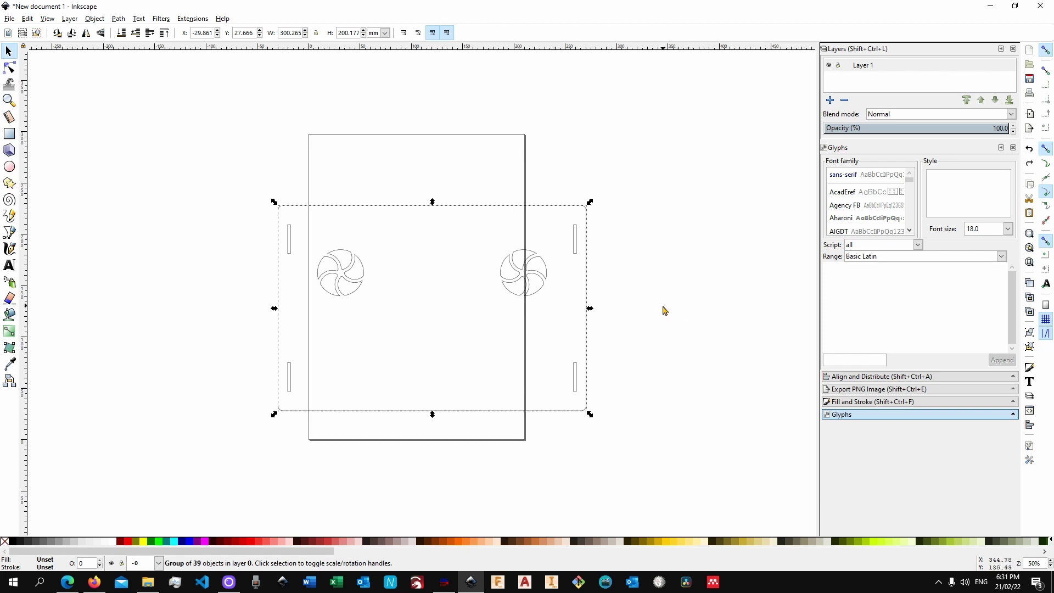
click(691, 308)
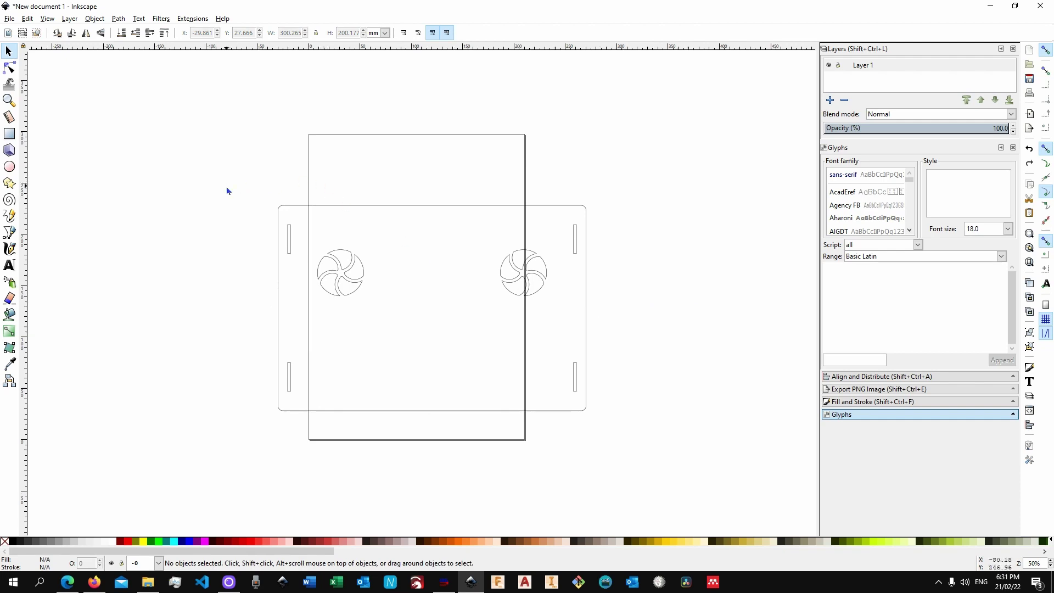
drag(226, 187, 670, 436)
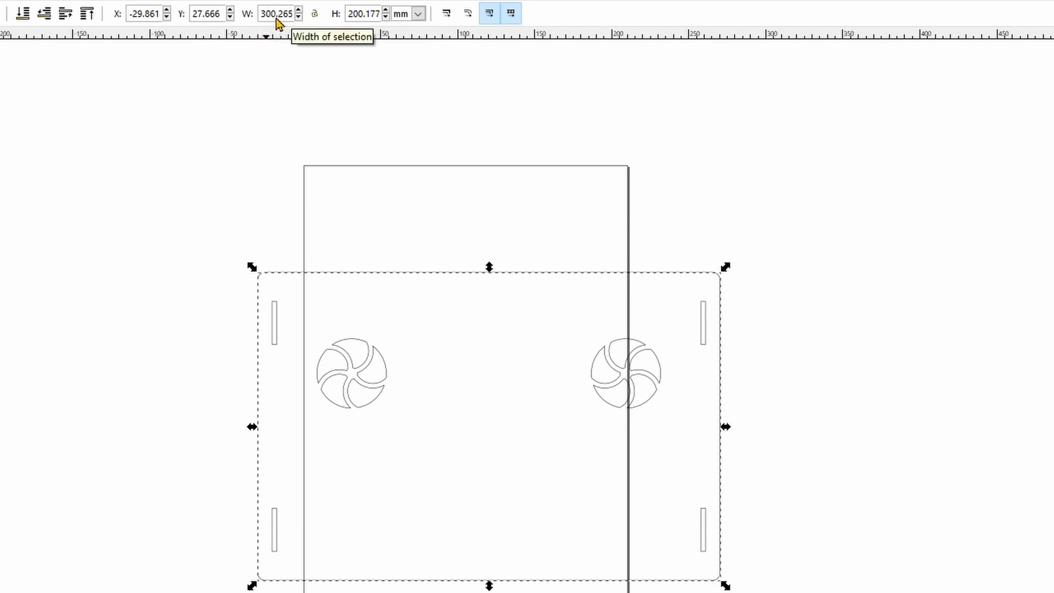
click(463, 106)
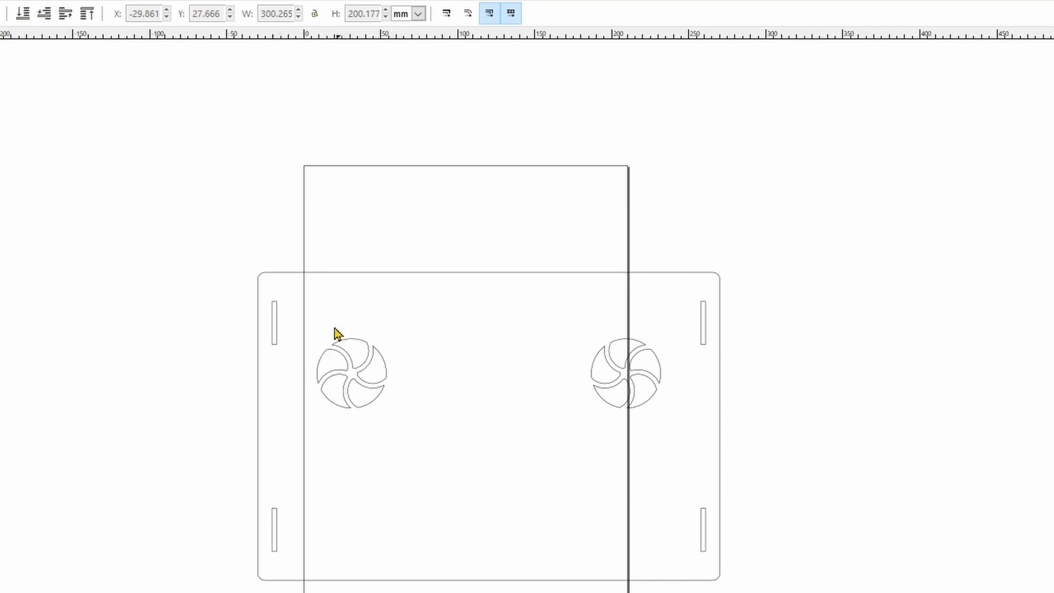
scroll(271, 324, up, 4)
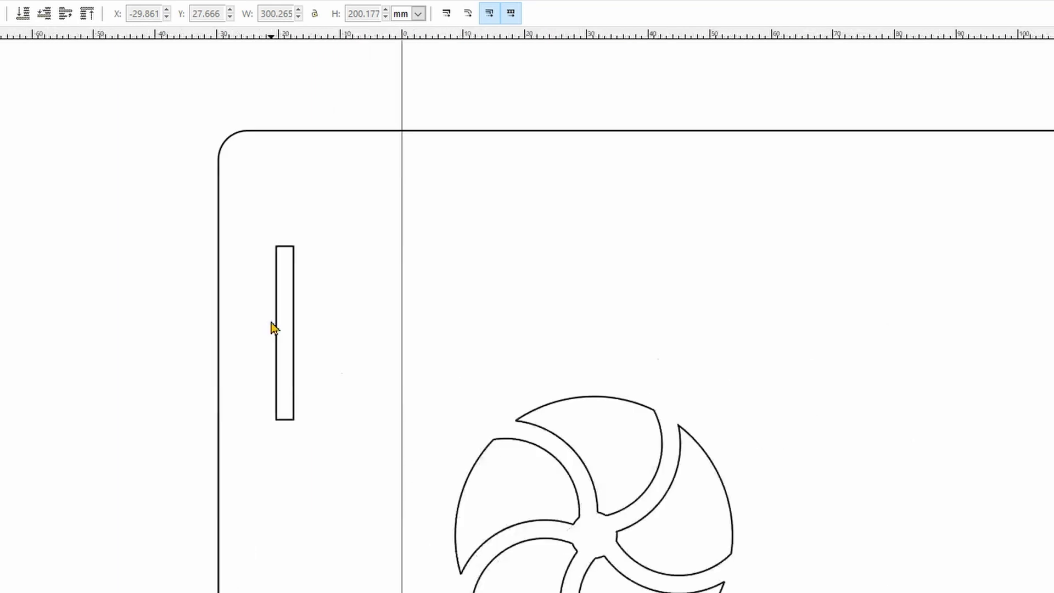
drag(258, 203, 360, 472)
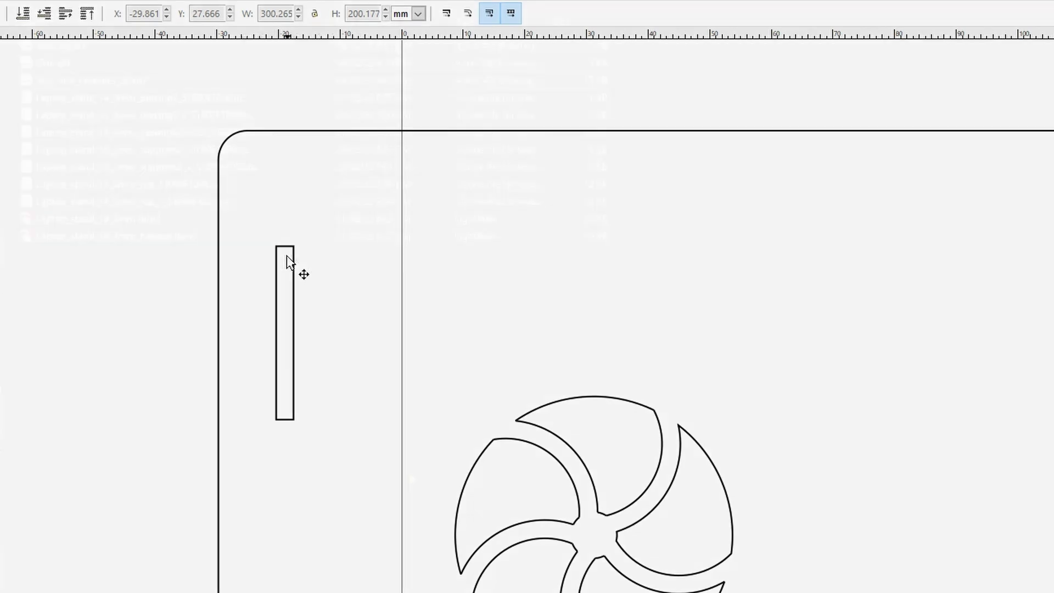